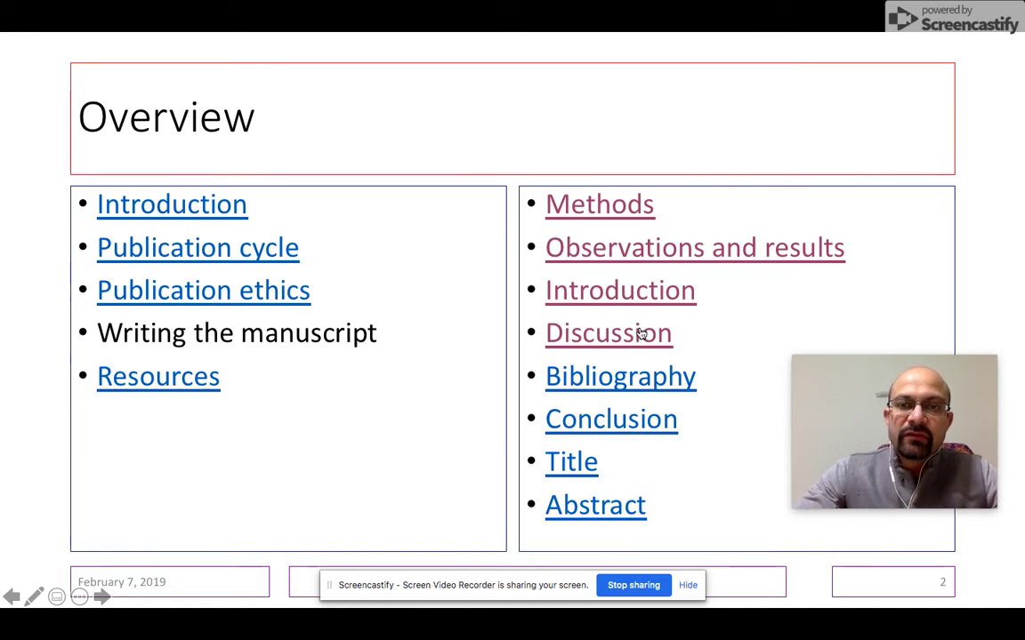
Step: Jump from the Overview slide to slide 45, the Bibliography topics outline
left_click(639, 379)
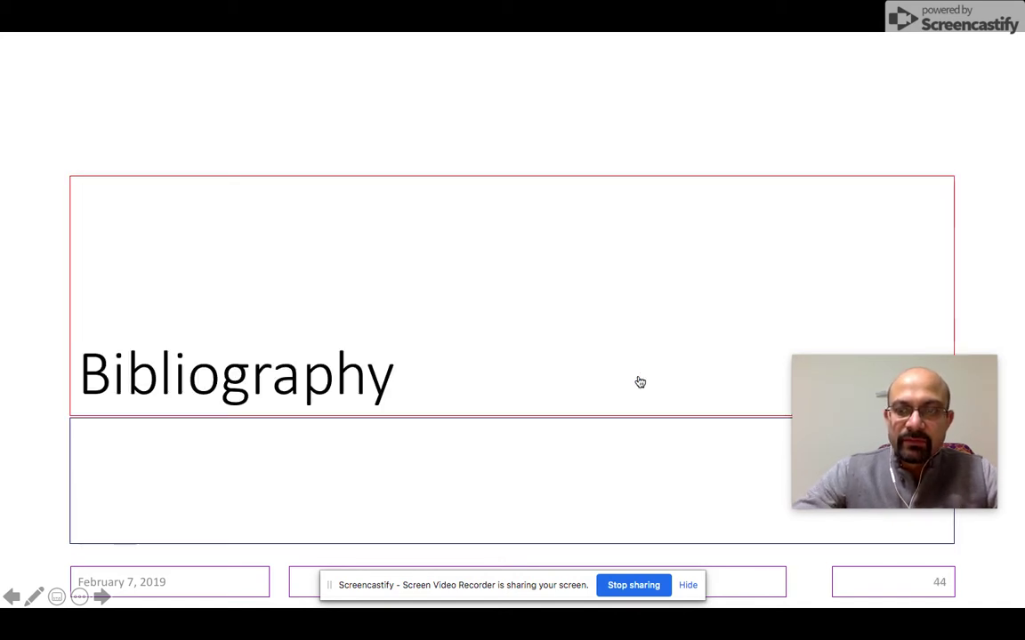
left_click(640, 382)
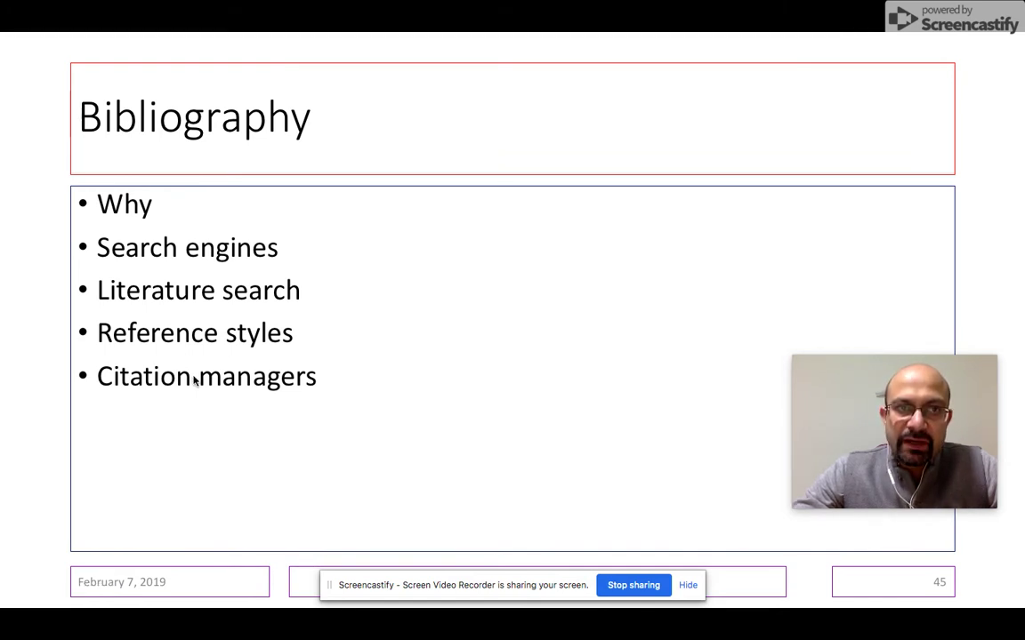
Step: Reveal the numbered reasons for citing and the Vancouver, Harvard and journal-specific reference styles
key("Right")
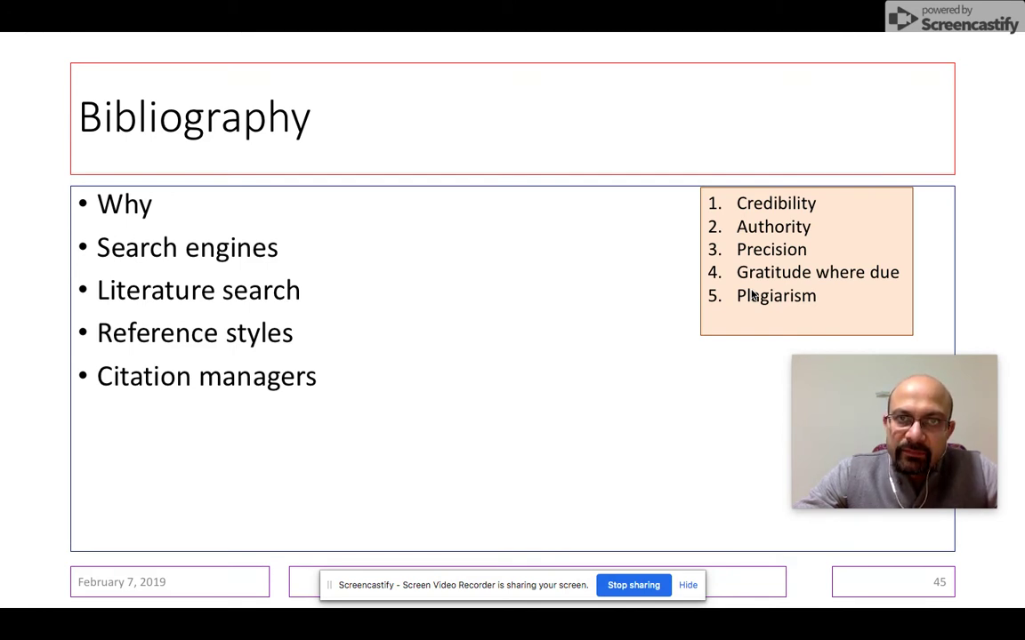
left_click(751, 295)
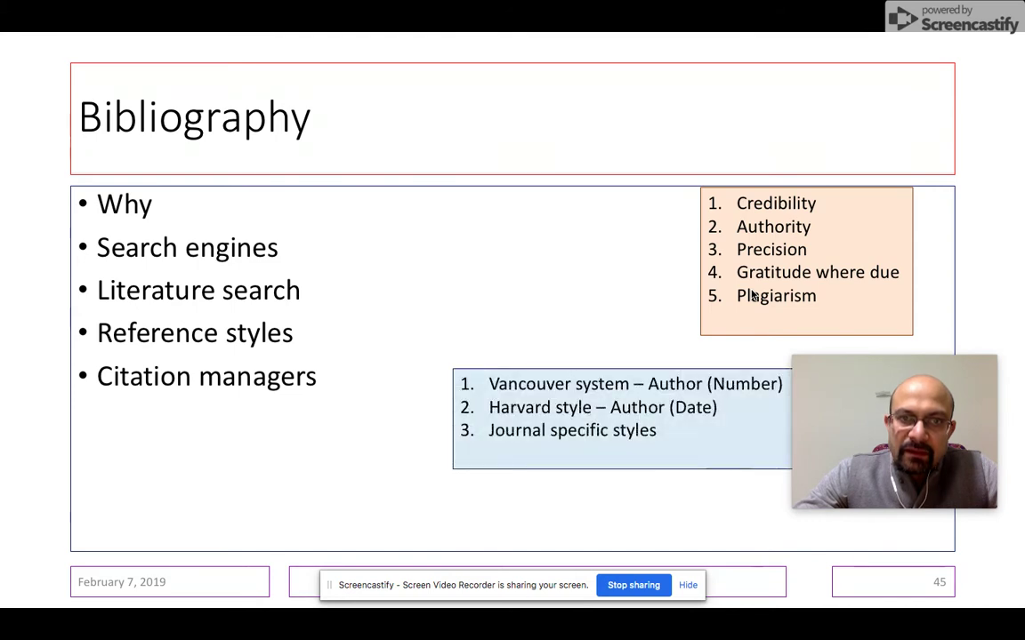
Step: Advance to slide 46, 'Structure of citation', and reveal the Author/s point
left_click(847, 398)
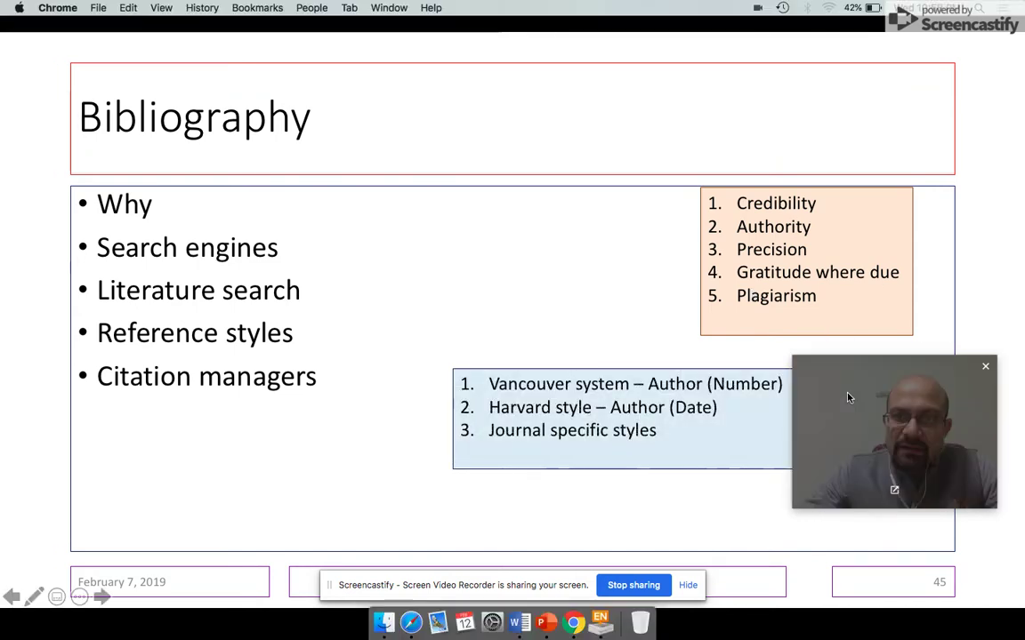
left_click_drag(848, 398, 860, 442)
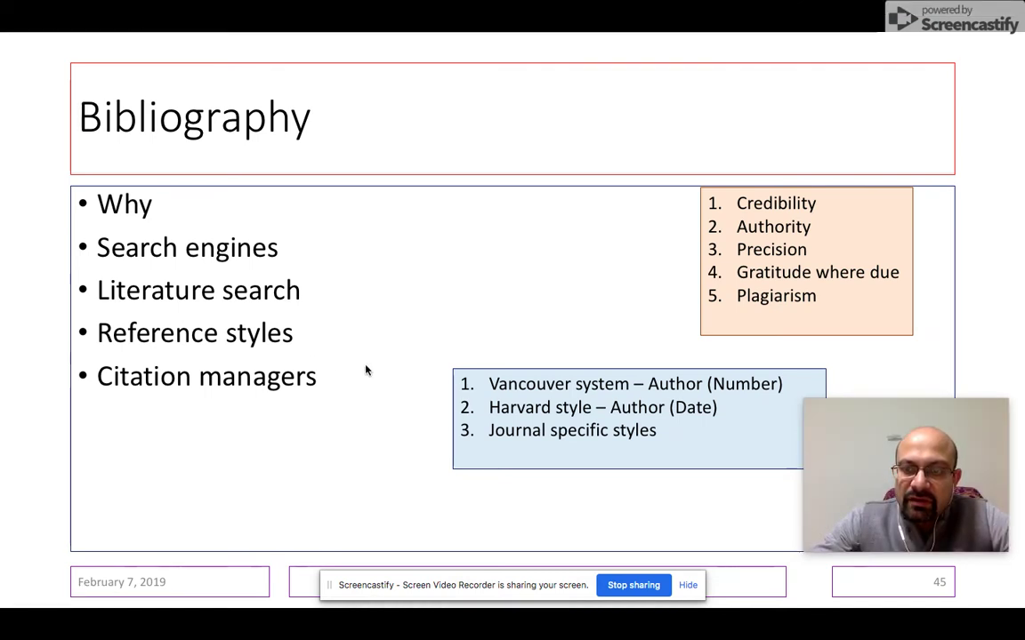
key("Right")
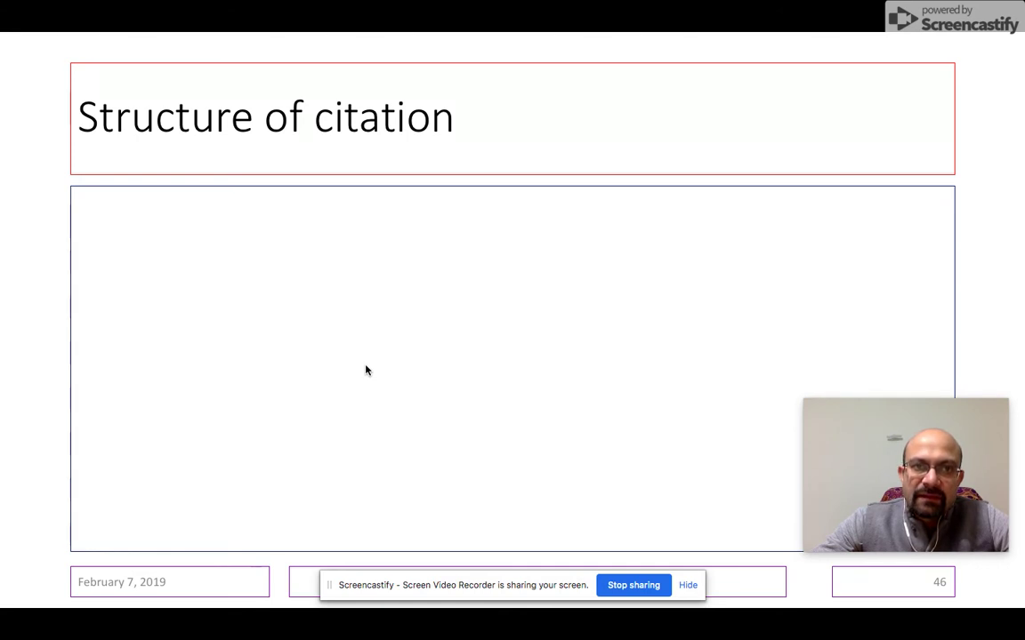
key("Right")
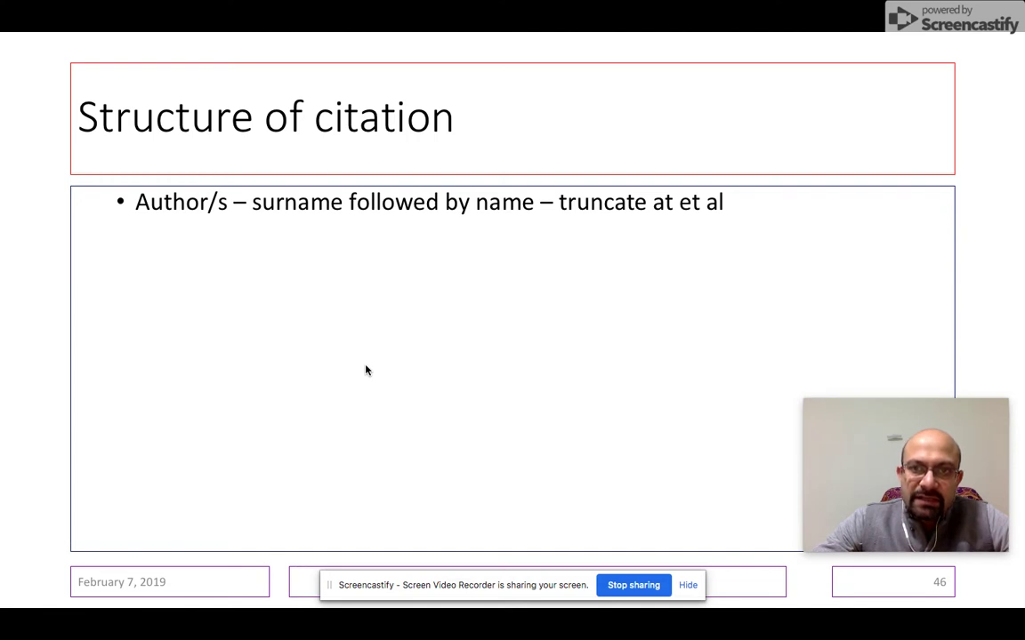
Step: Reveal the Title of article point, then move on to the Procedure slide
key("Right")
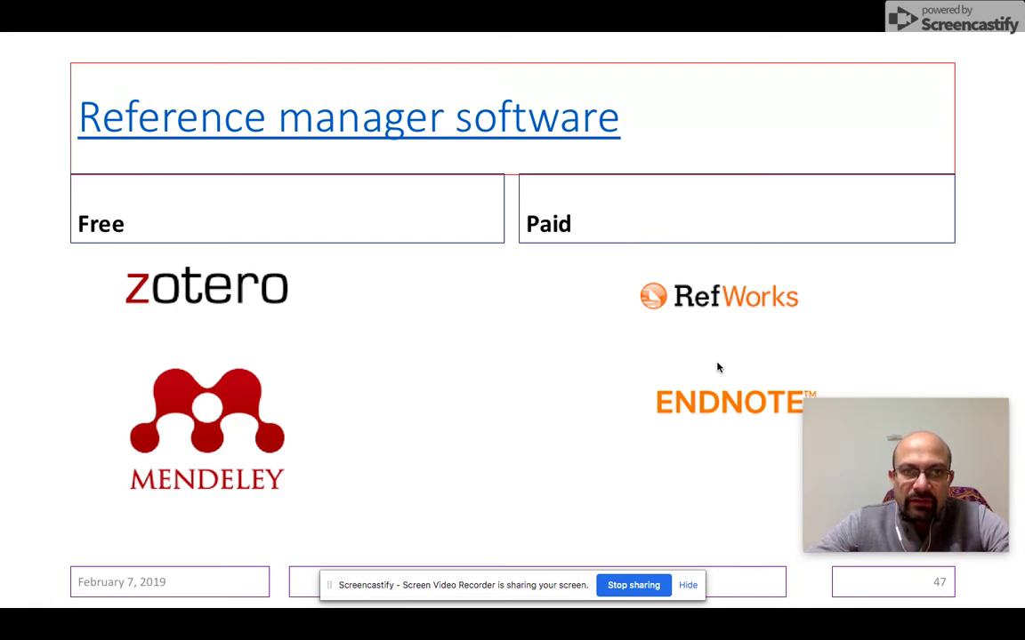
key("Right")
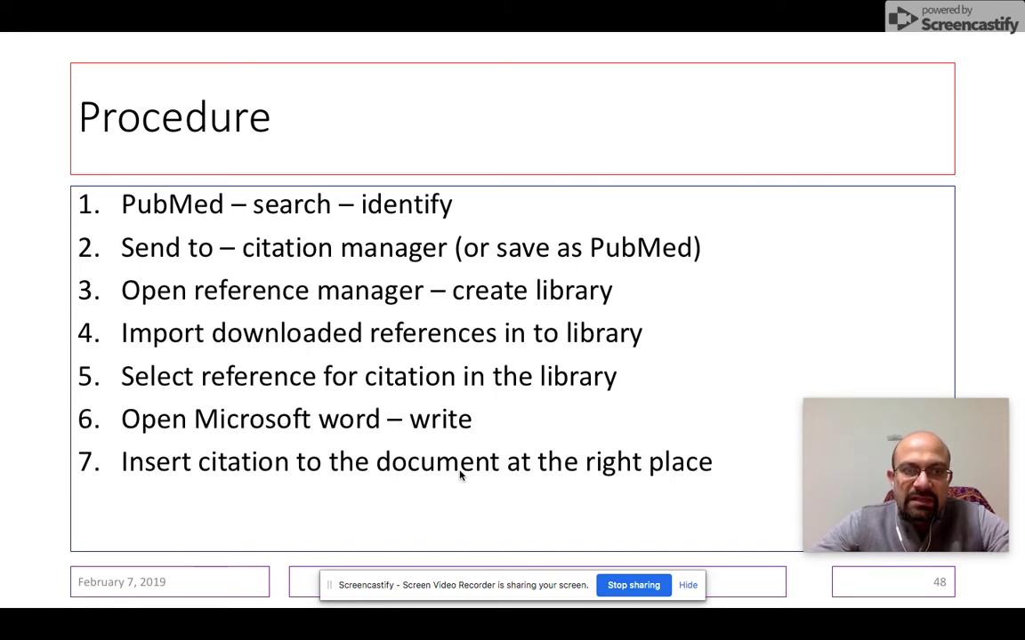
Step: Exit the slideshow, leaving slide 48 'Procedure' in the editing window
key("Escape")
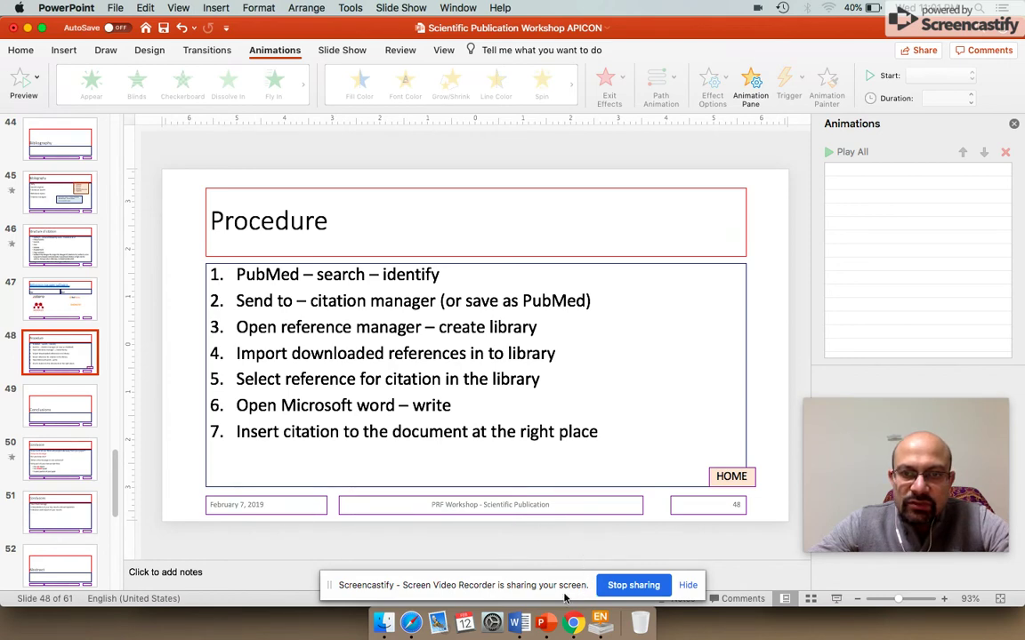
Step: Bring Word to the front with a blank Document1
left_click(527, 619)
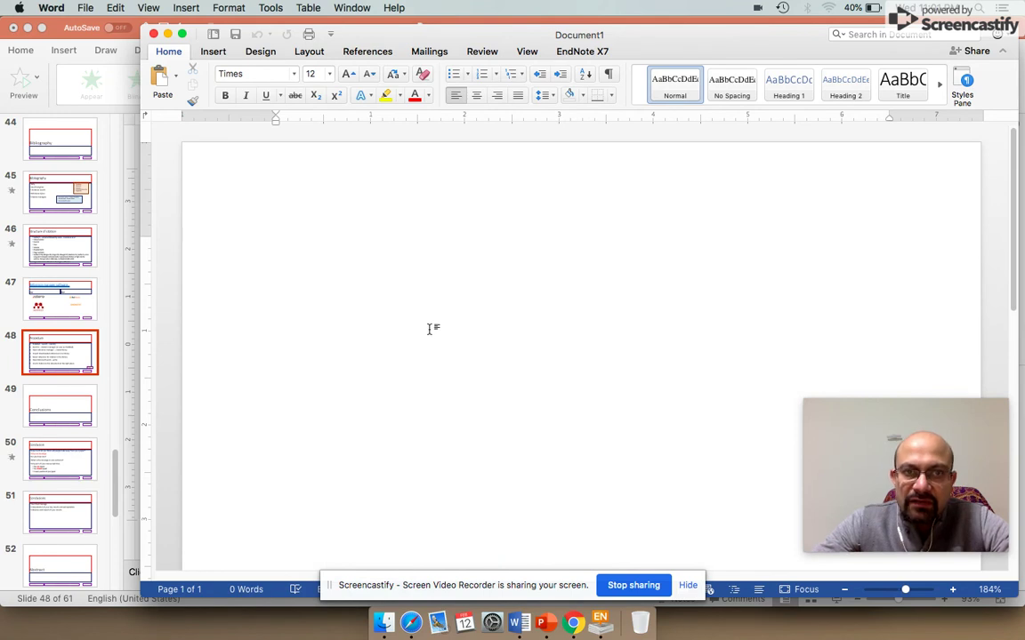
Step: Select the 2006 Ross reference in the EndNote library, then return to Word
left_click(602, 619)
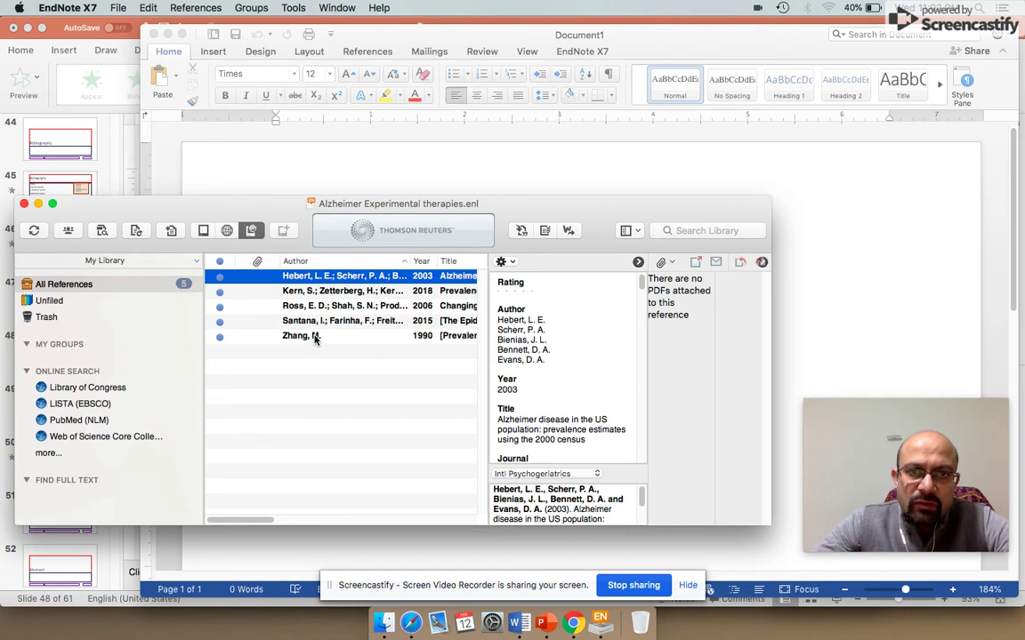
left_click(319, 308)
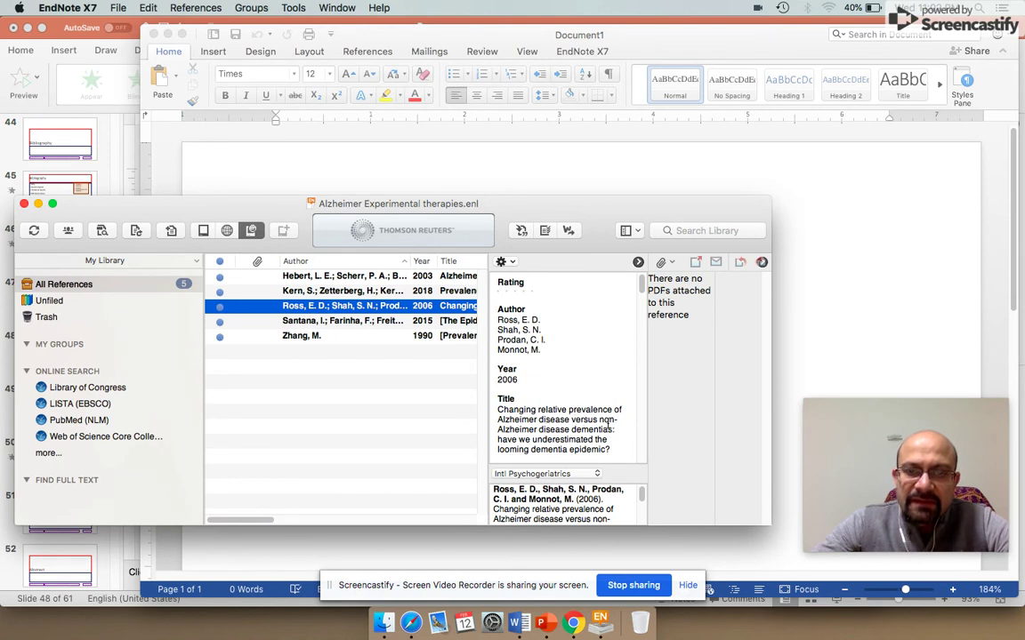
left_click(830, 314)
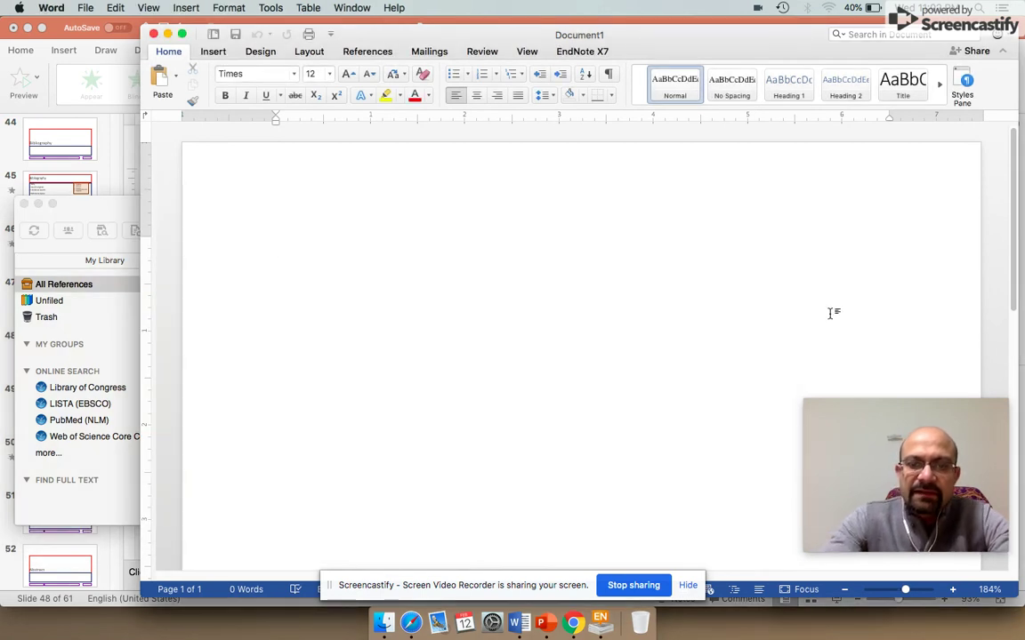
Step: Type 'Ross et al have studied Alzheimers disease and they have found...', correcting the misspelling
type("Ross et al have")
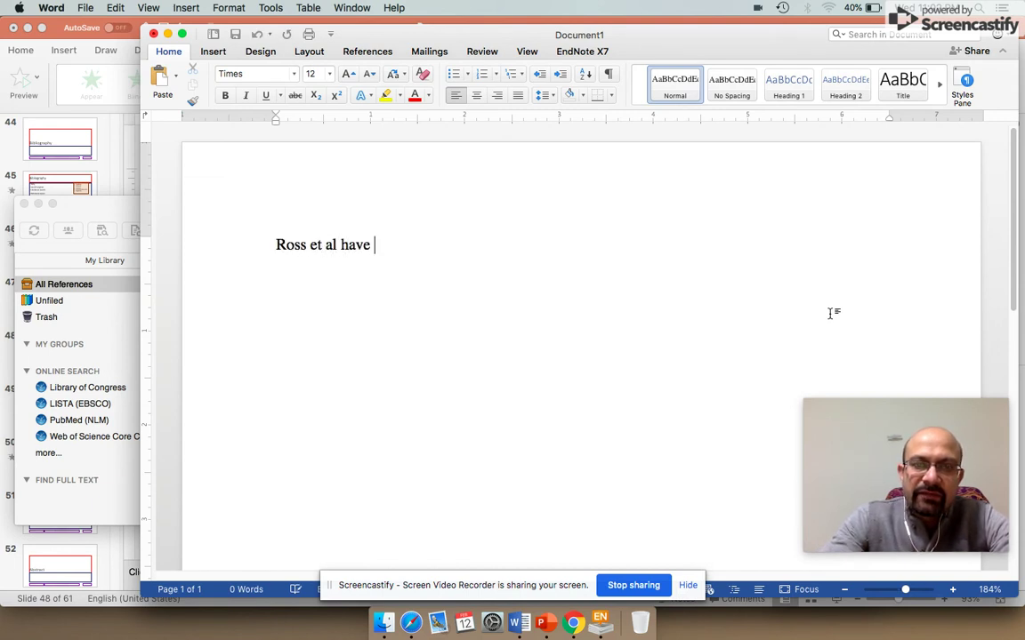
type(" studied")
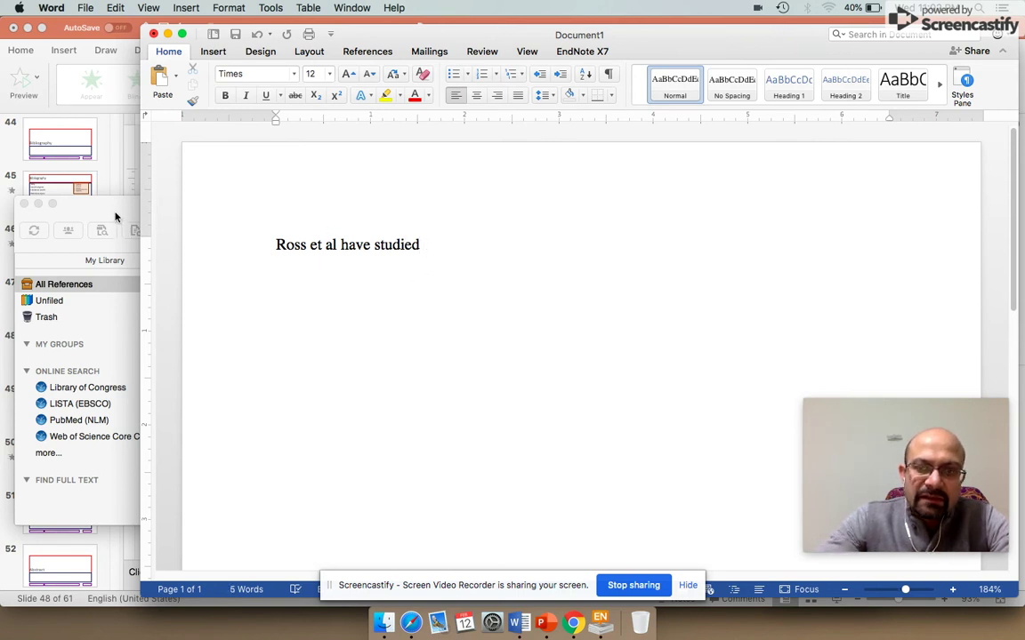
type(" Alz")
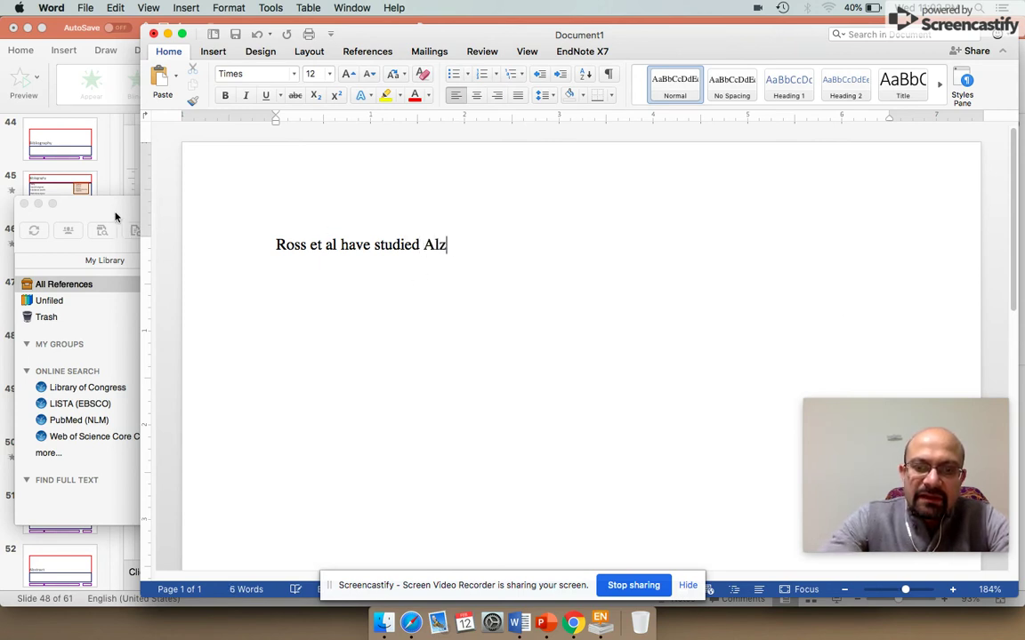
type("hiem")
key("BackSpace")
key("BackSpace")
type("imer")
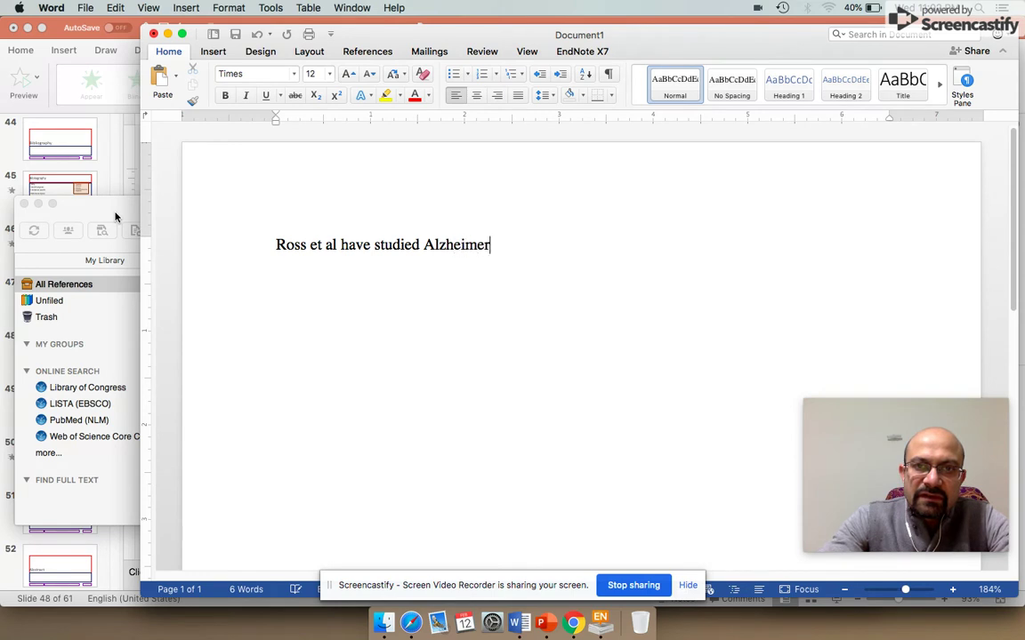
type("s disease")
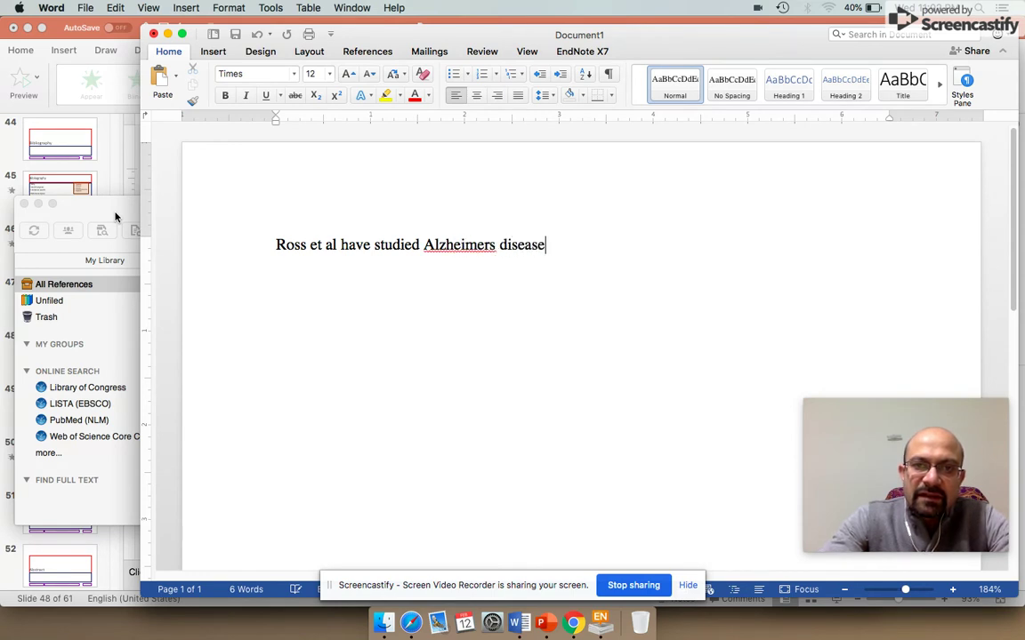
type(" and they have found")
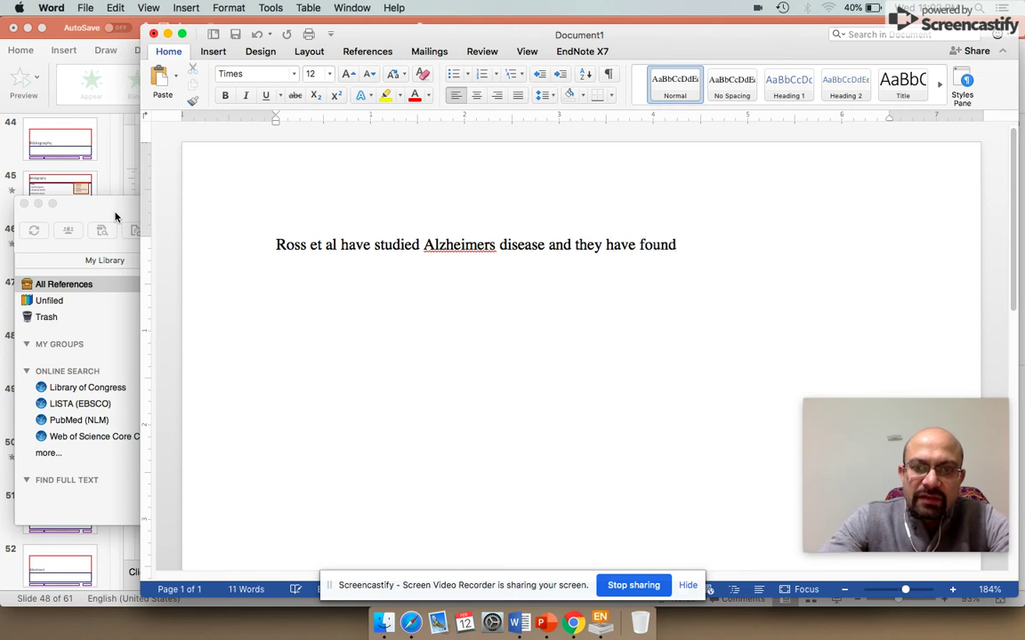
type("...")
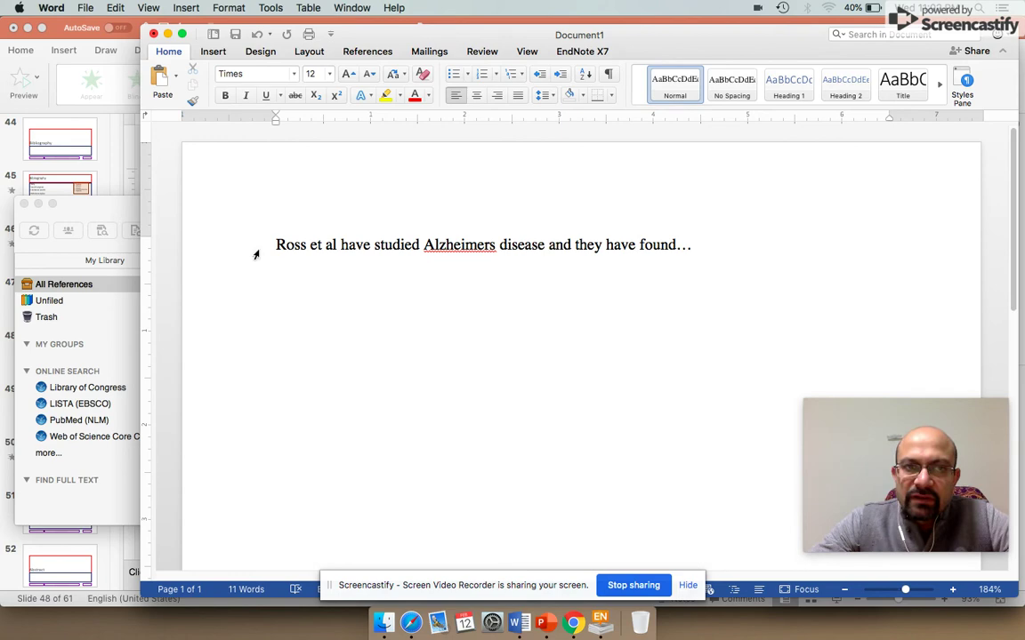
left_click(98, 217)
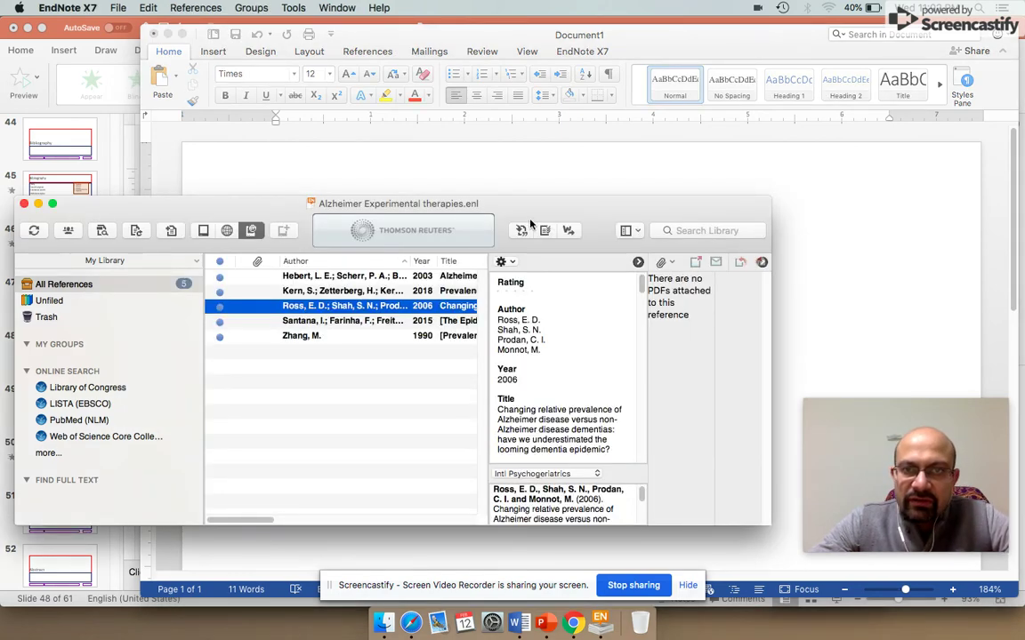
left_click(537, 187)
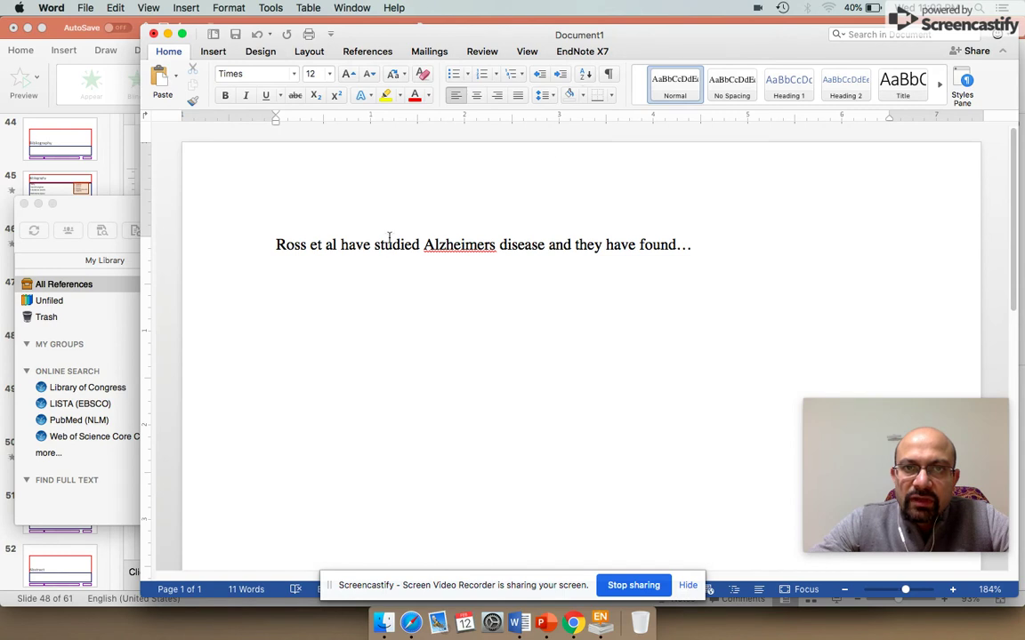
Step: Insert the Ross 2006 citation via the EndNote X7 tab, then start a new line
left_click(579, 51)
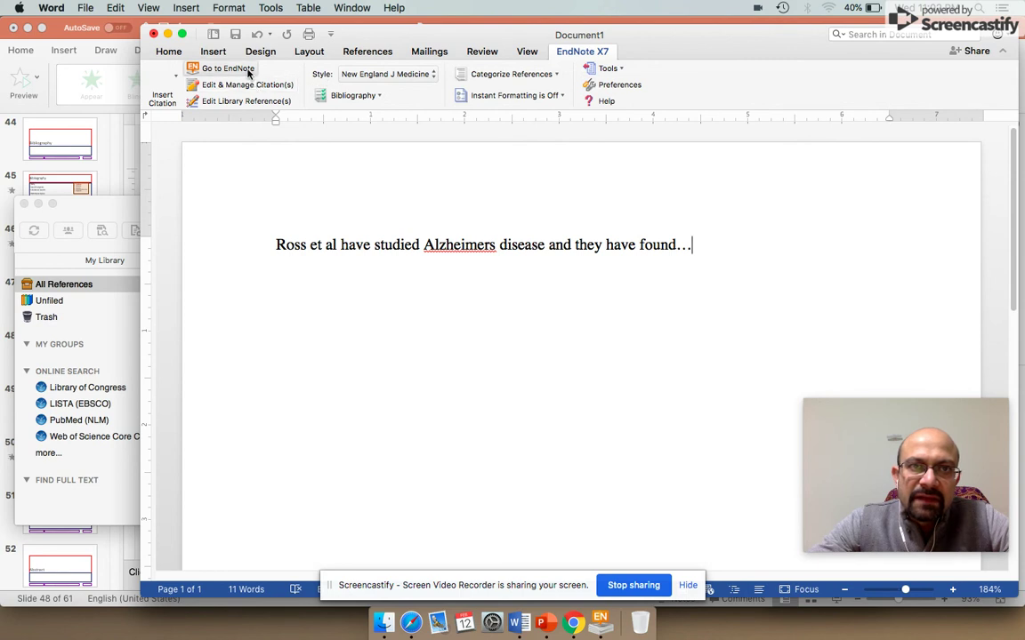
left_click(175, 80)
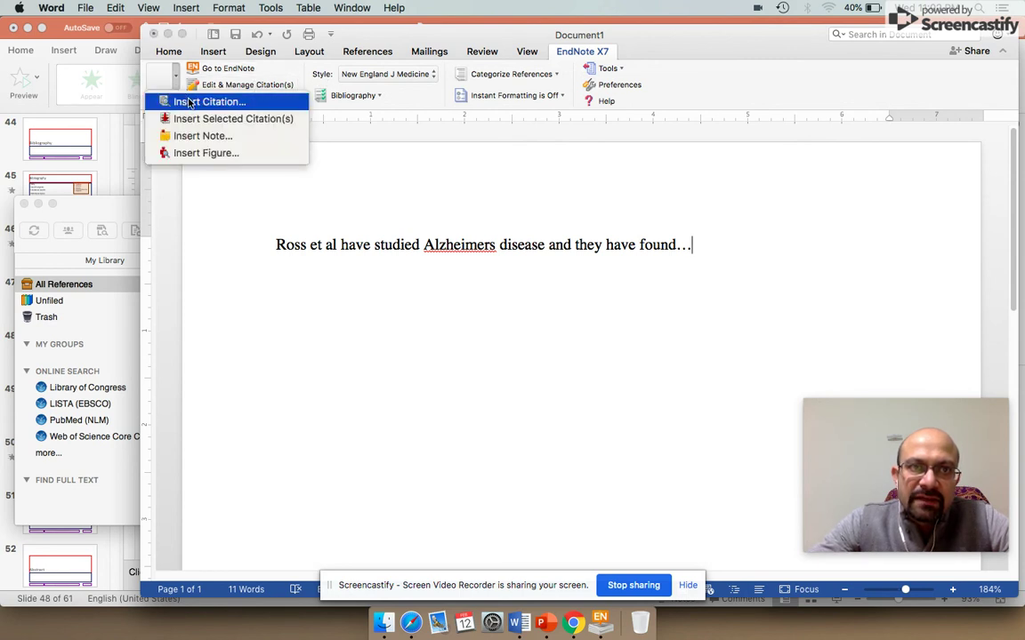
left_click(193, 119)
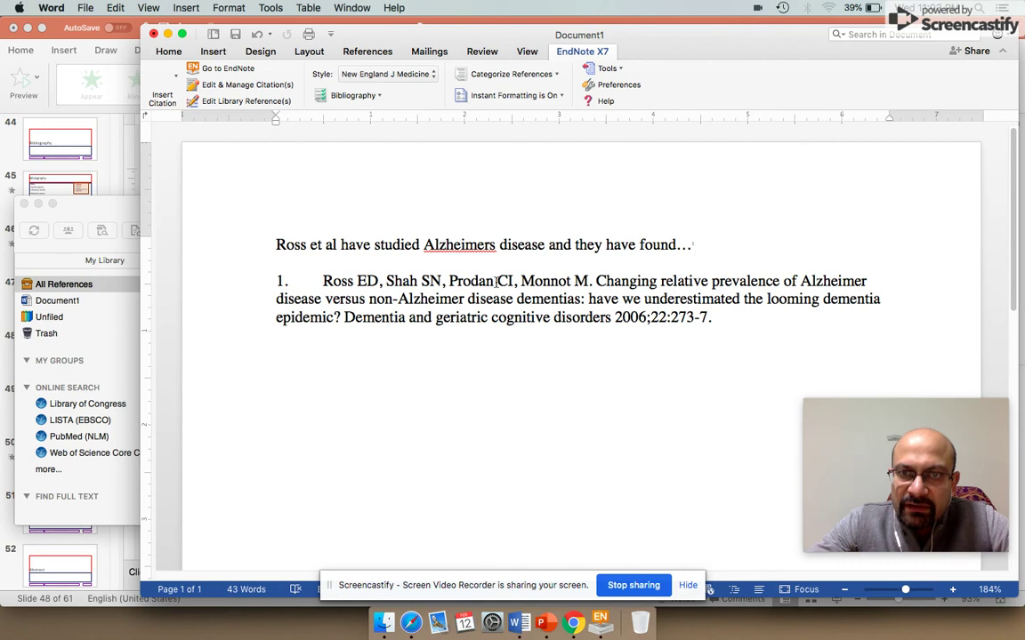
key("Return")
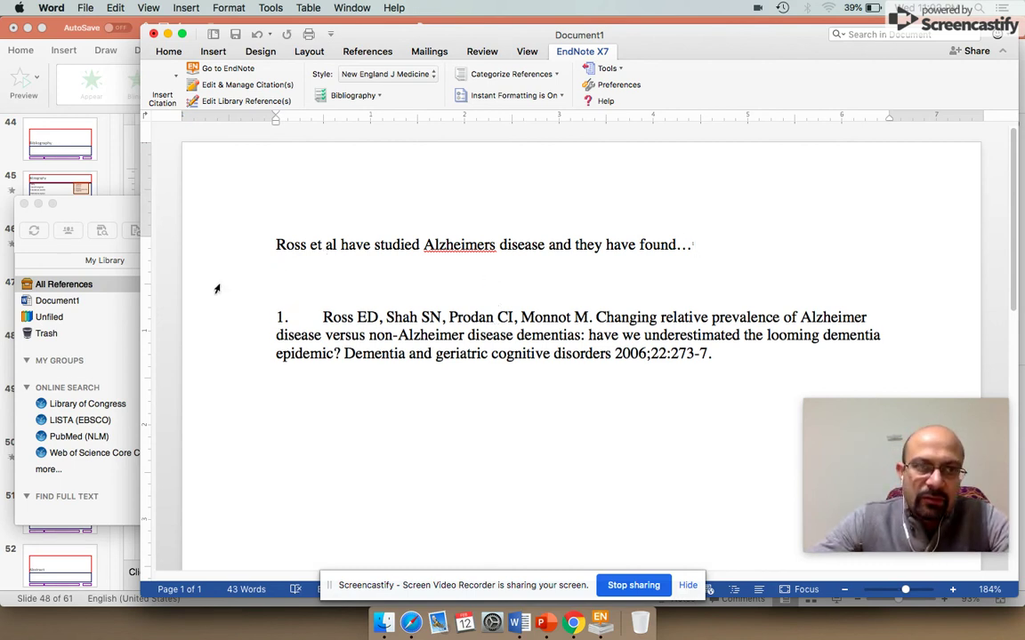
Step: Select the Zhang 1990 reference in the EndNote library and return to Word
left_click(121, 284)
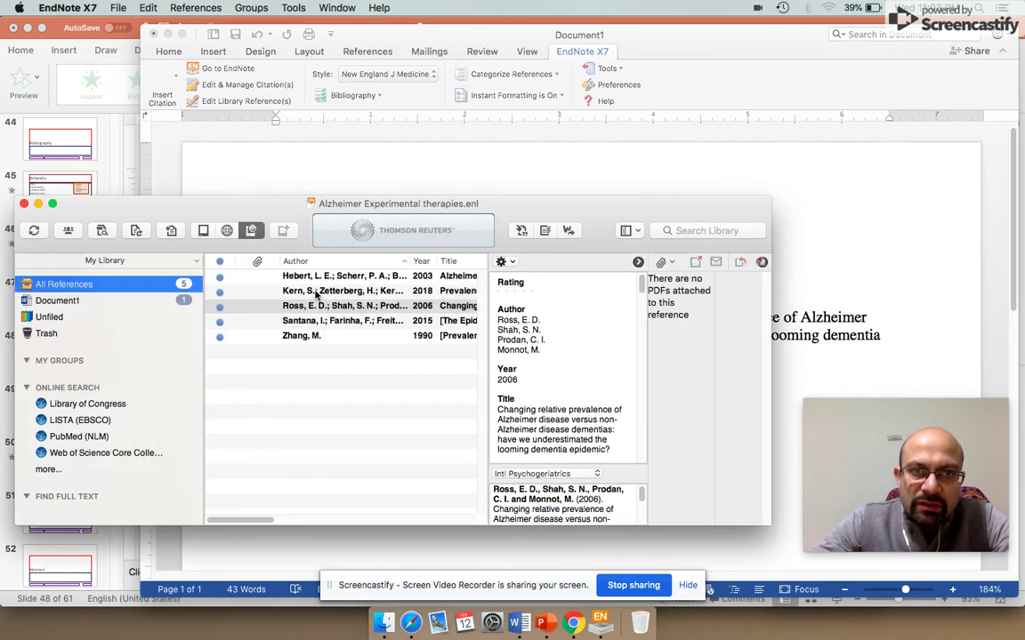
left_click(311, 336)
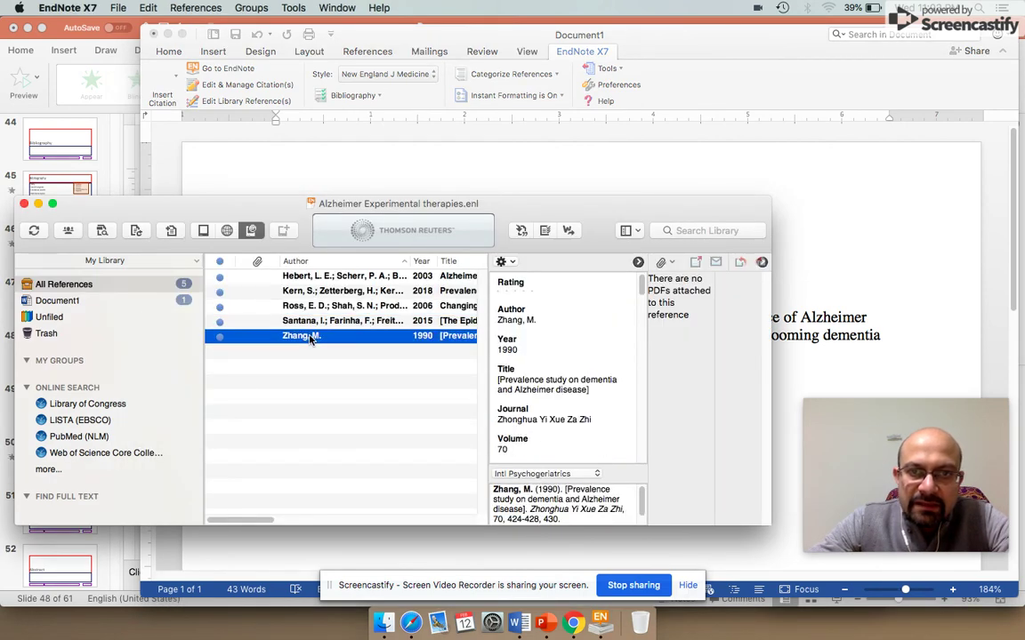
left_click(781, 321)
Step: Type 'Zhang et al have studied the pre', fixing the name typo, and begin inserting a citation
type("Z")
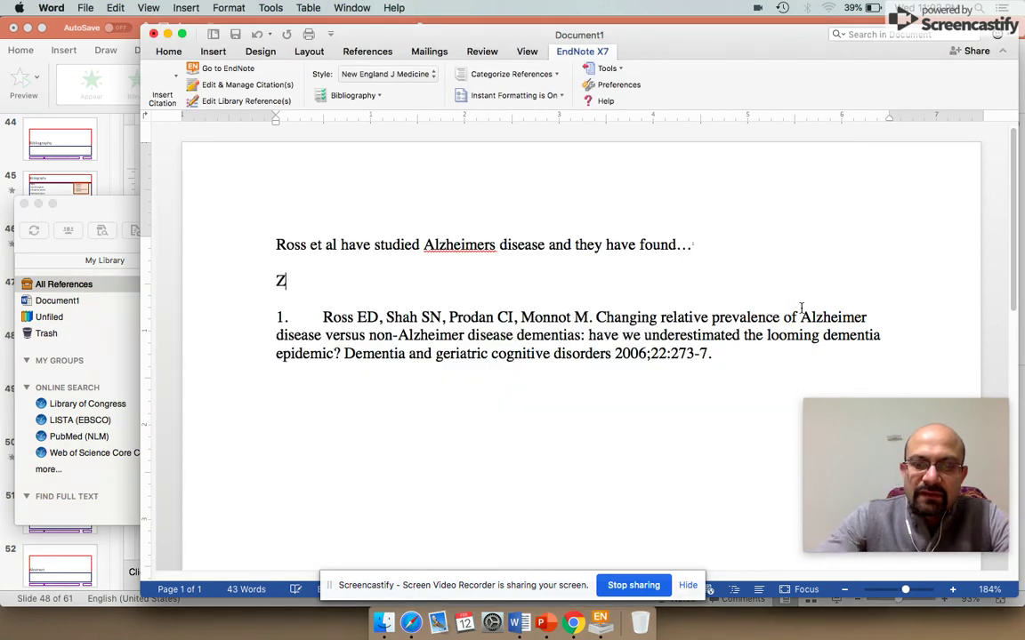
type("hand")
key("BackSpace")
key("BackSpace")
type("g et")
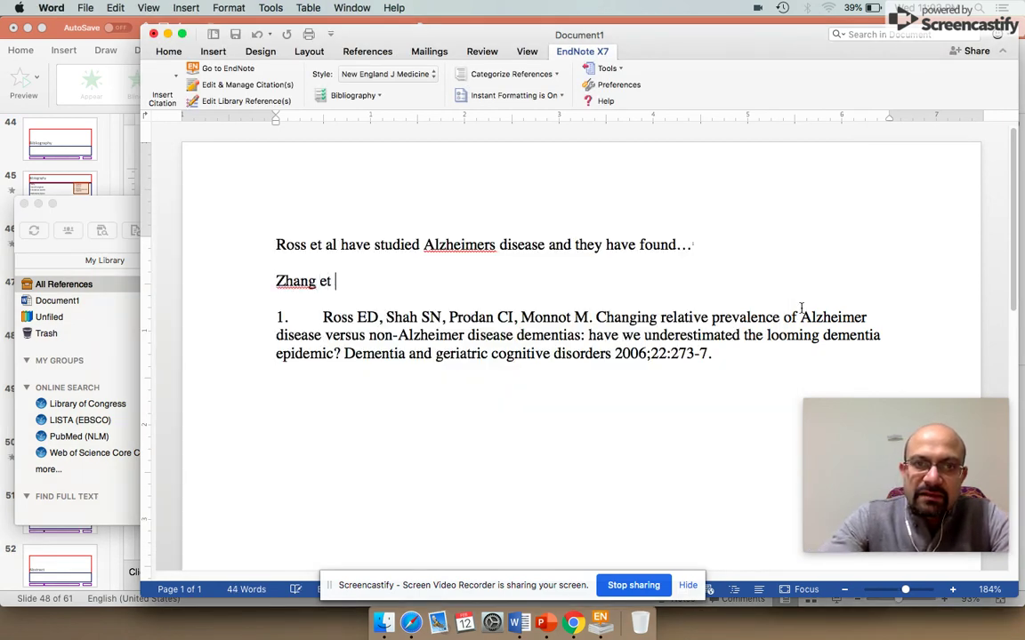
type(" al have studi")
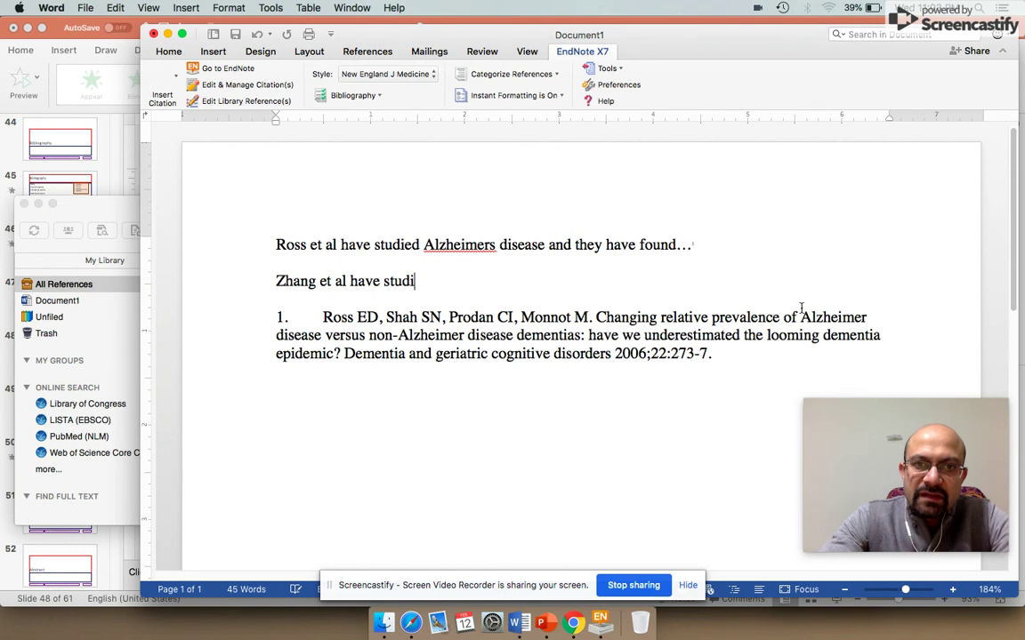
type("ed the prevalence of dementia.")
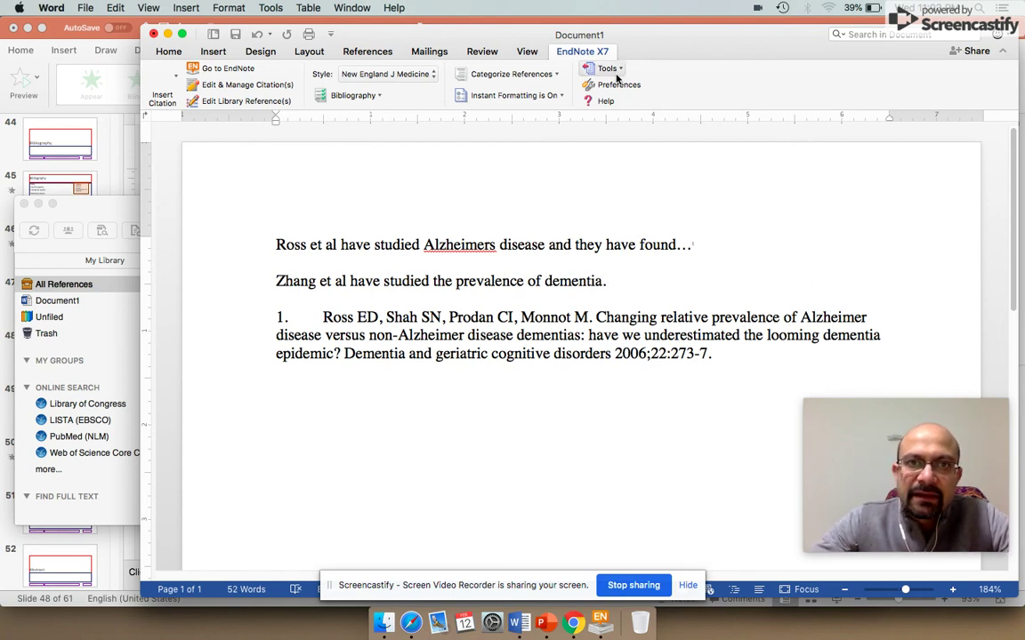
left_click(169, 79)
Step: Insert the Zhang citation after its sentence and drag that sentence above the Ross sentence
left_click(199, 120)
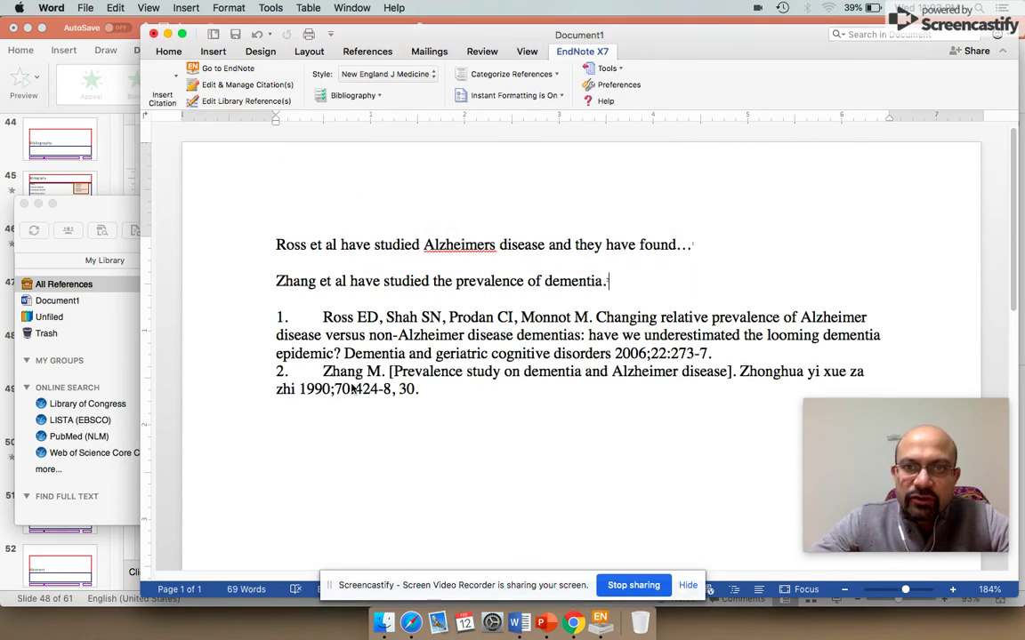
left_click(248, 290)
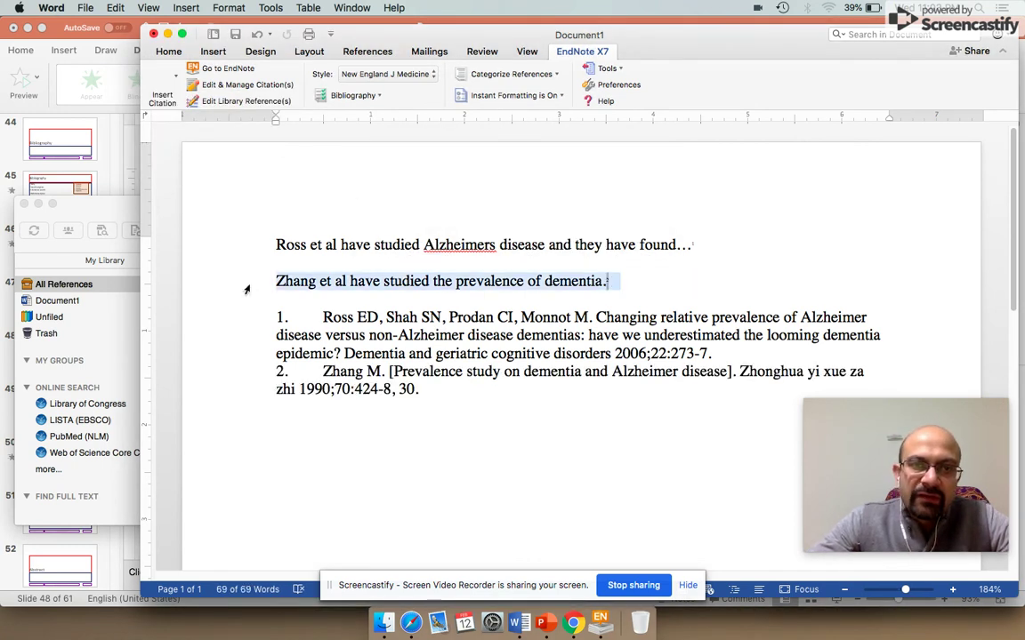
left_click_drag(303, 285, 281, 249)
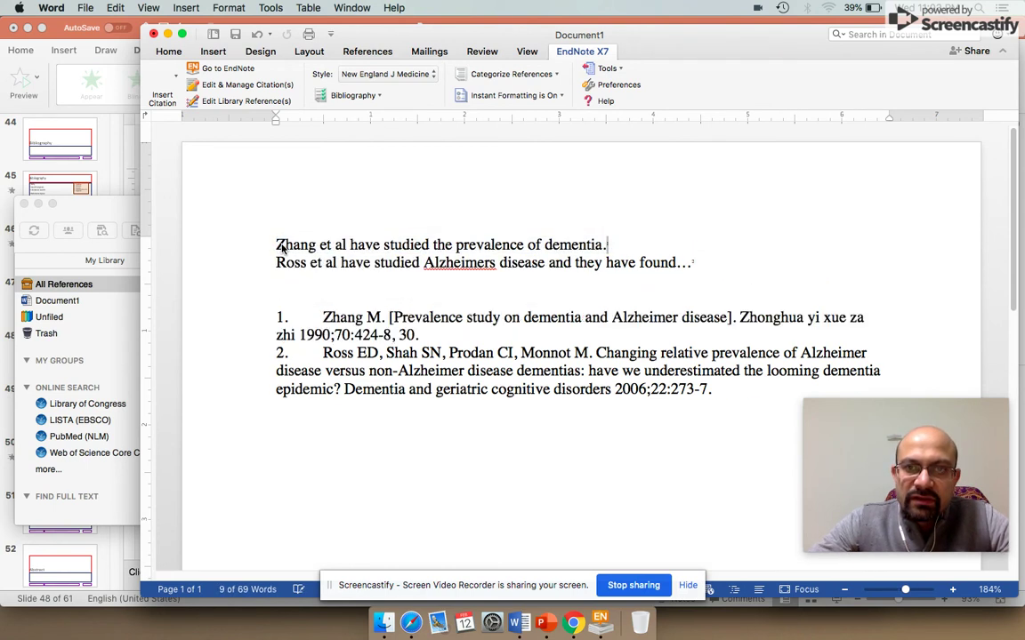
left_click(354, 281)
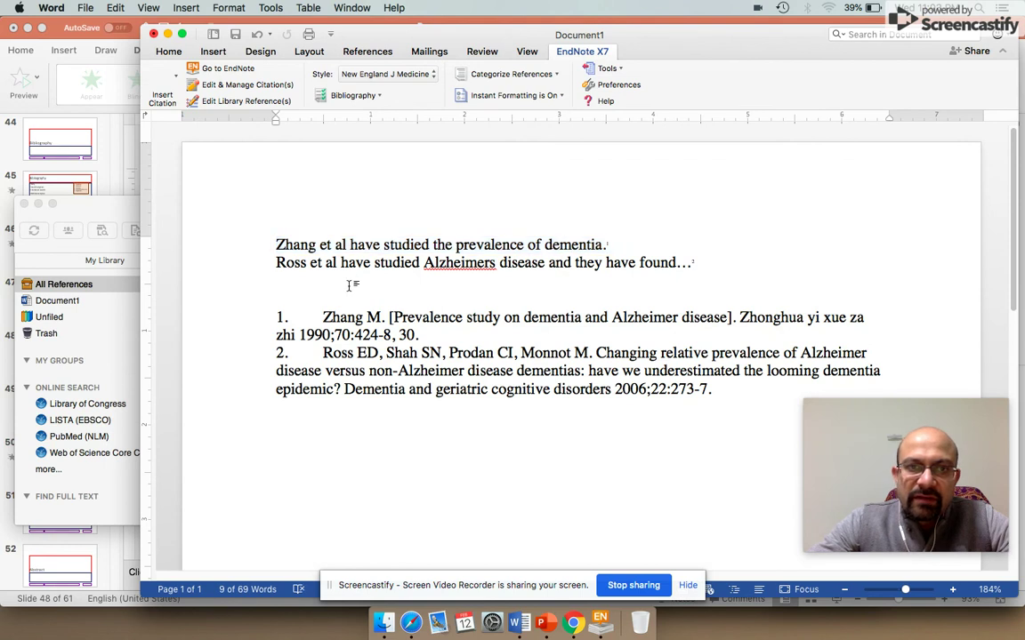
Step: Add a bold 'References' heading above the bibliography, then bring PowerPoint back to the front
key("Return")
type("R")
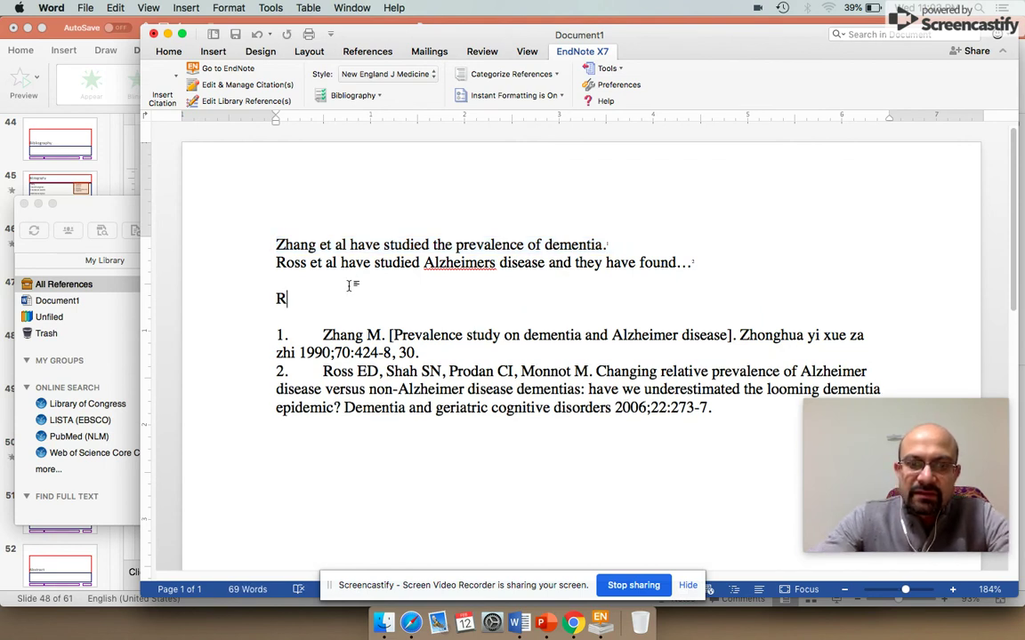
type("eferences")
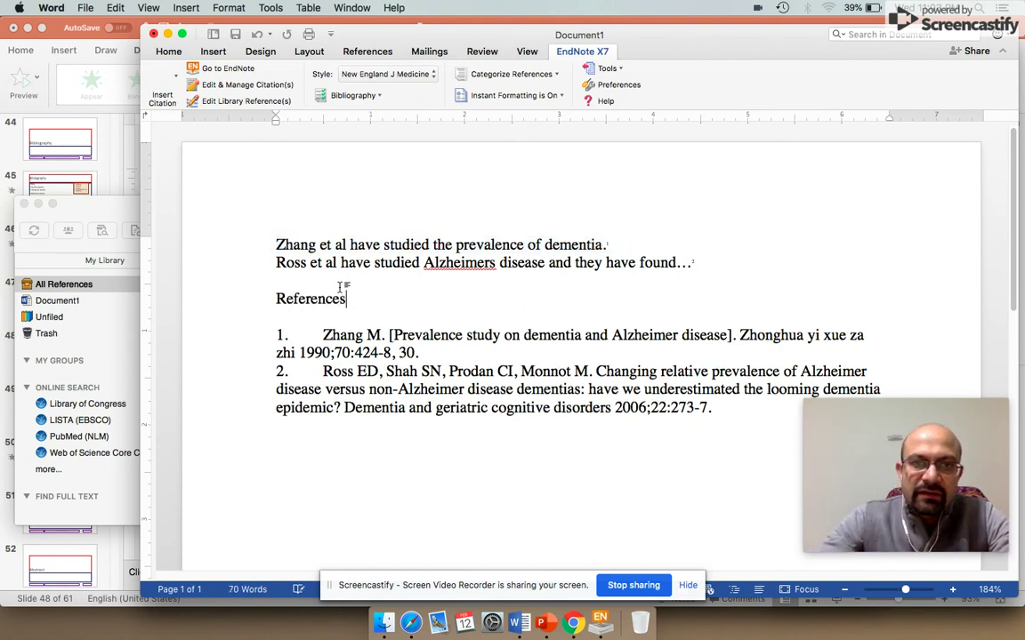
left_click(248, 305)
key("ctrl+b")
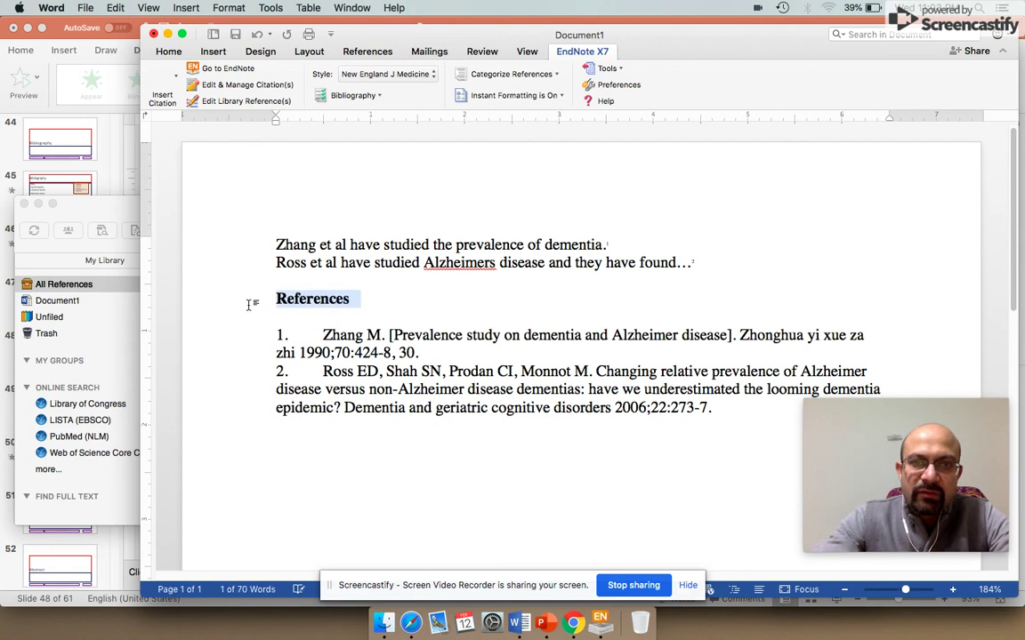
left_click(418, 351)
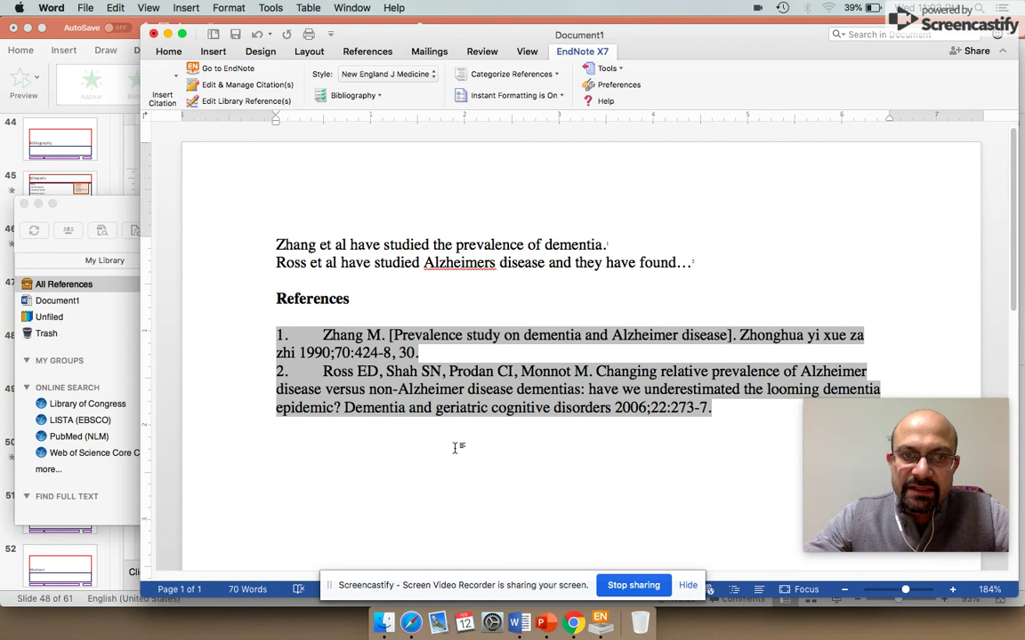
left_click(550, 620)
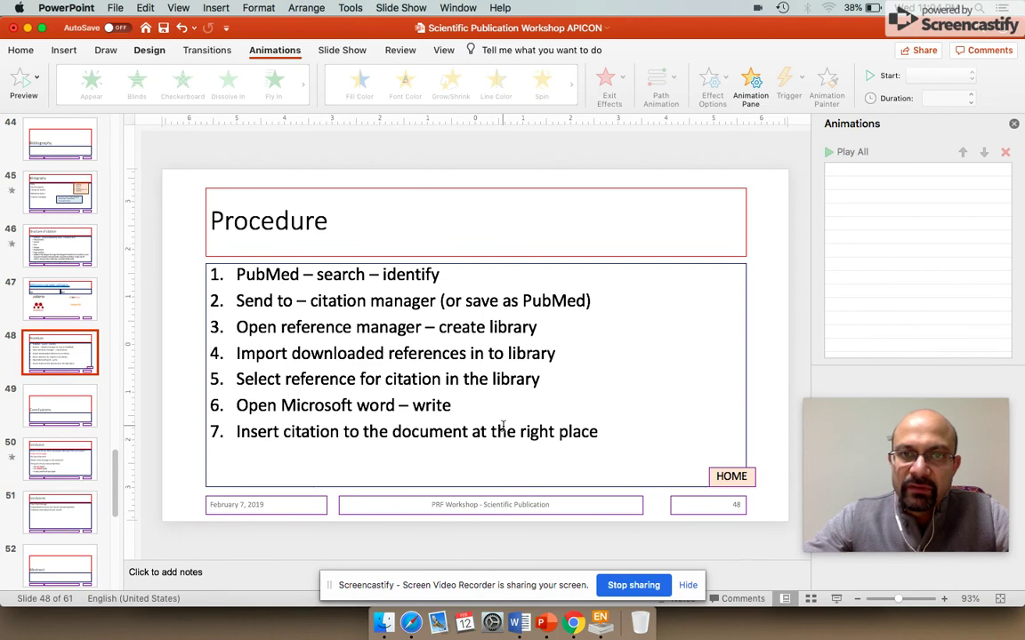
Step: Start the slide show from the Procedure slide and jump back to slide 2, Overview
left_click(835, 599)
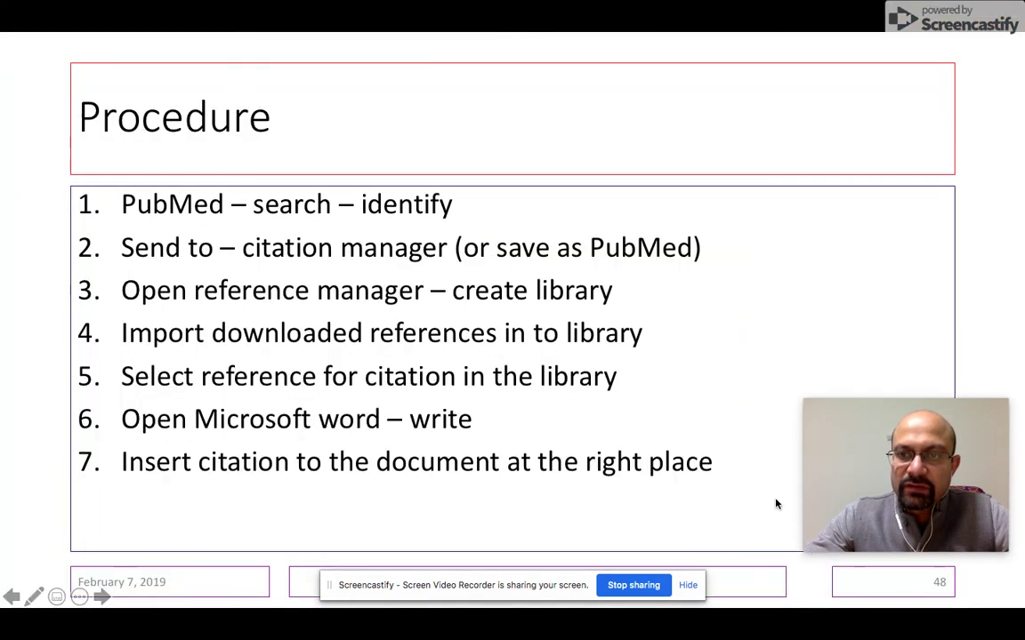
left_click_drag(851, 450, 851, 370)
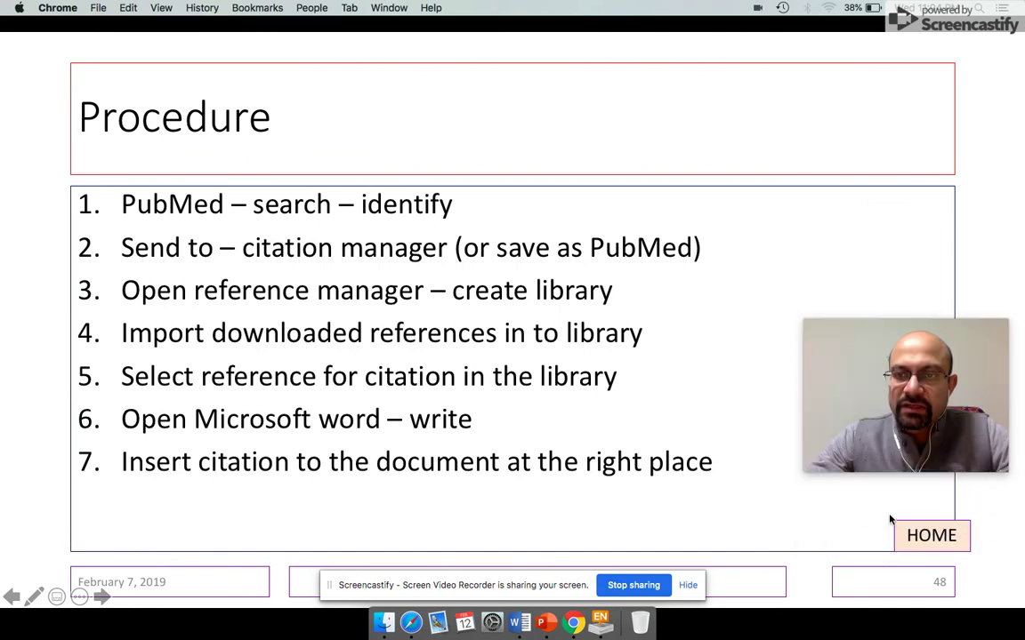
left_click(923, 536)
left_click(927, 541)
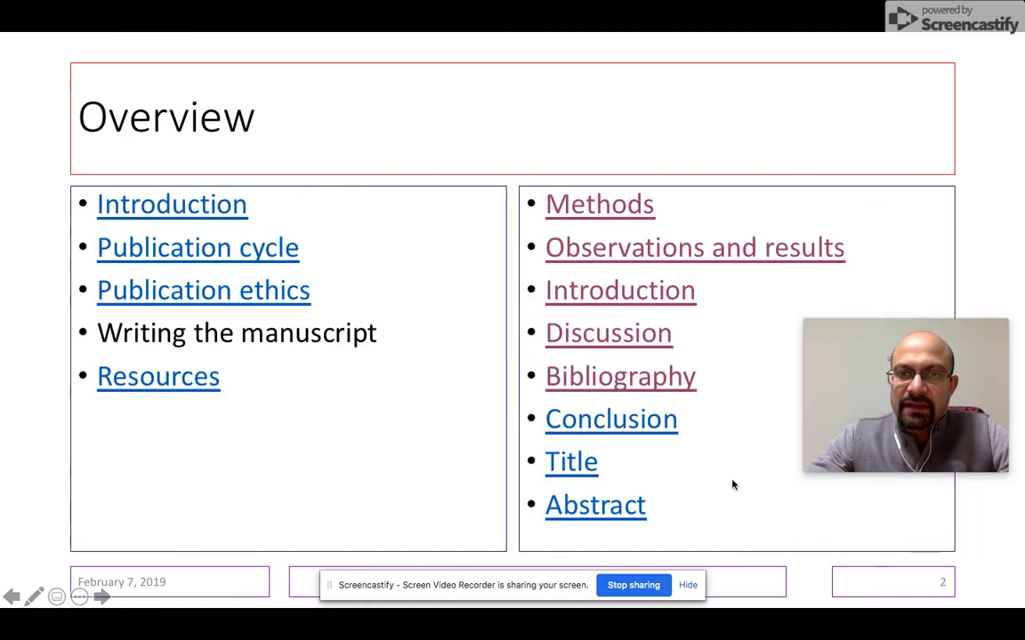